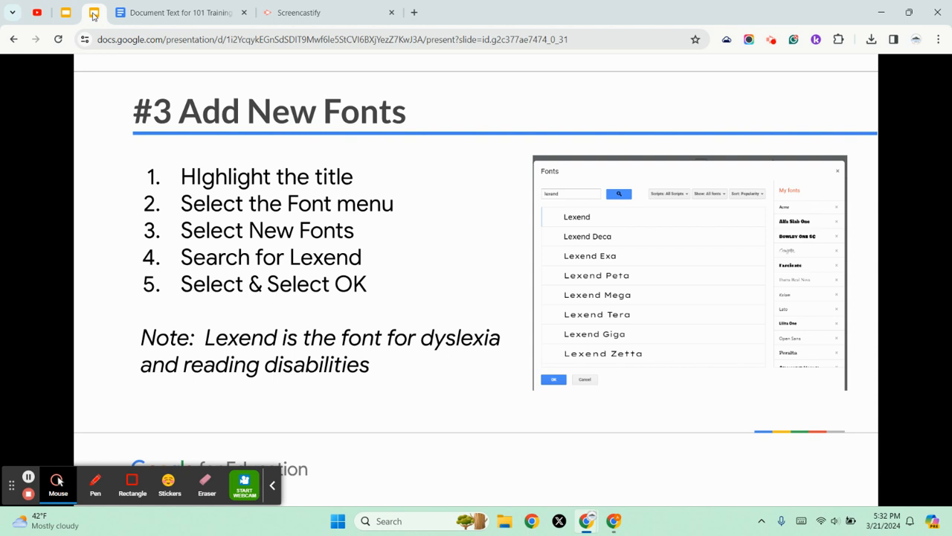
- Switch to the Google Docs document, select its title, and add Lexend to My fonts by searching the additional fonts for "lexend"
{"action": "left_click", "coordinate": [272, 487]}
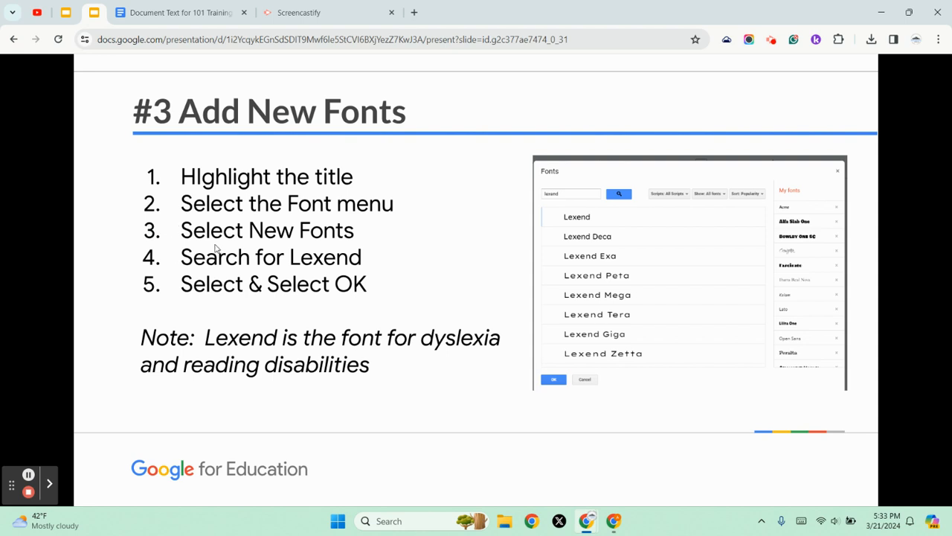
{"action": "left_click", "coordinate": [183, 9]}
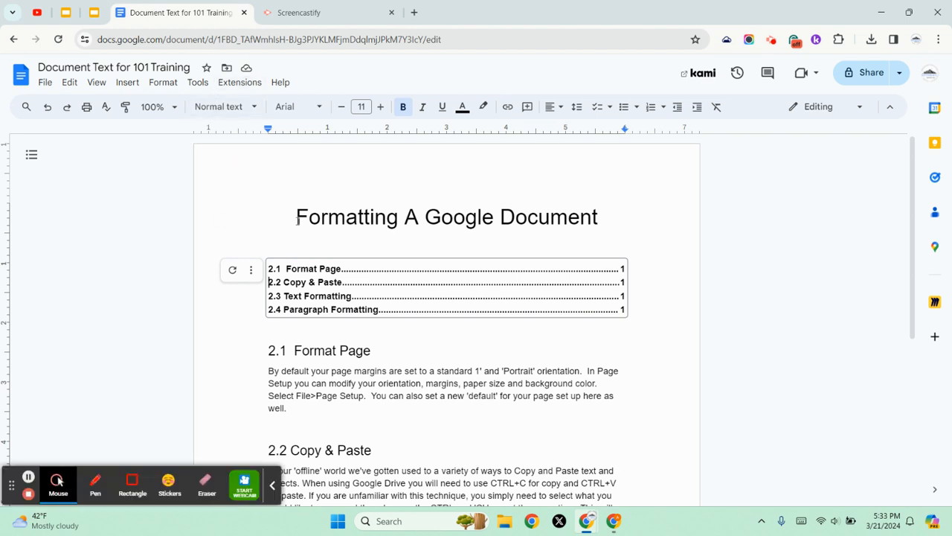
{"action": "left_click_drag", "start_coordinate": [297, 215], "coordinate": [647, 224]}
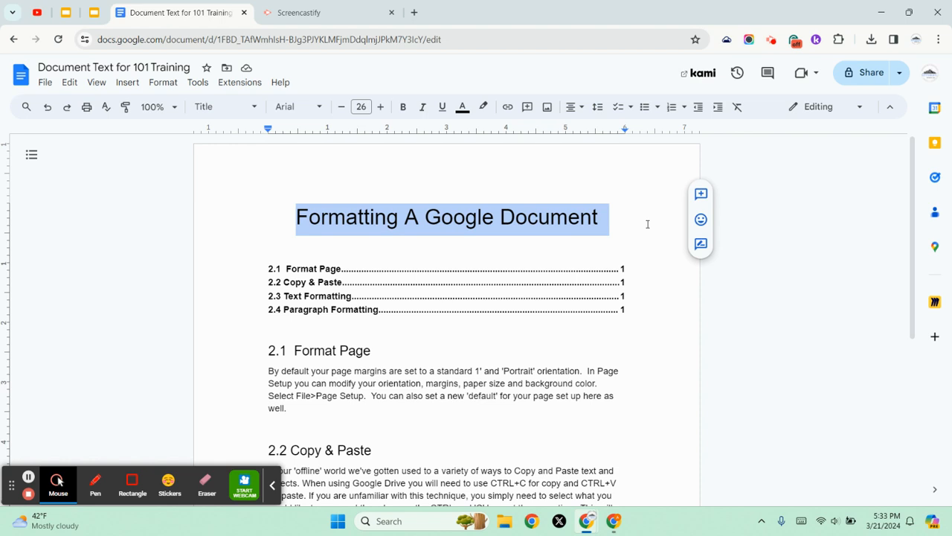
{"action": "left_click", "coordinate": [297, 110]}
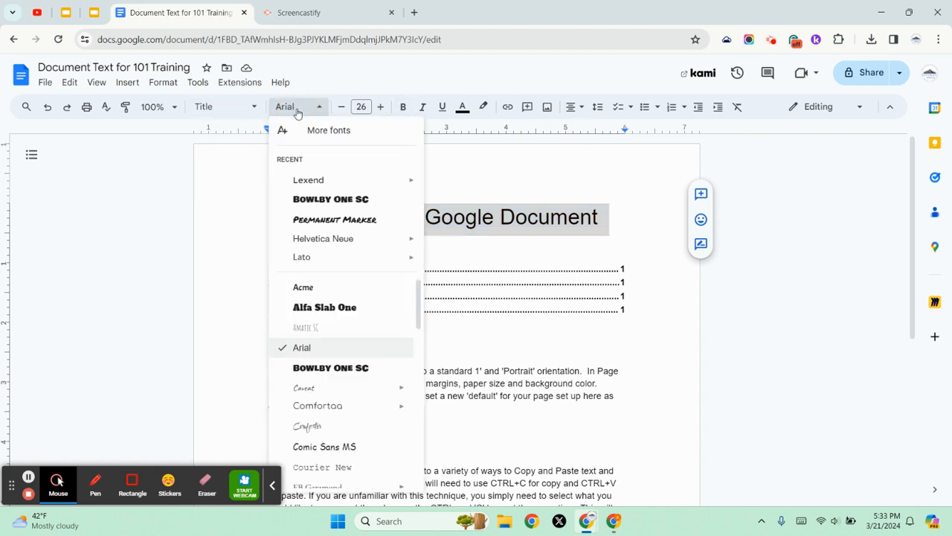
{"action": "left_click", "coordinate": [329, 131]}
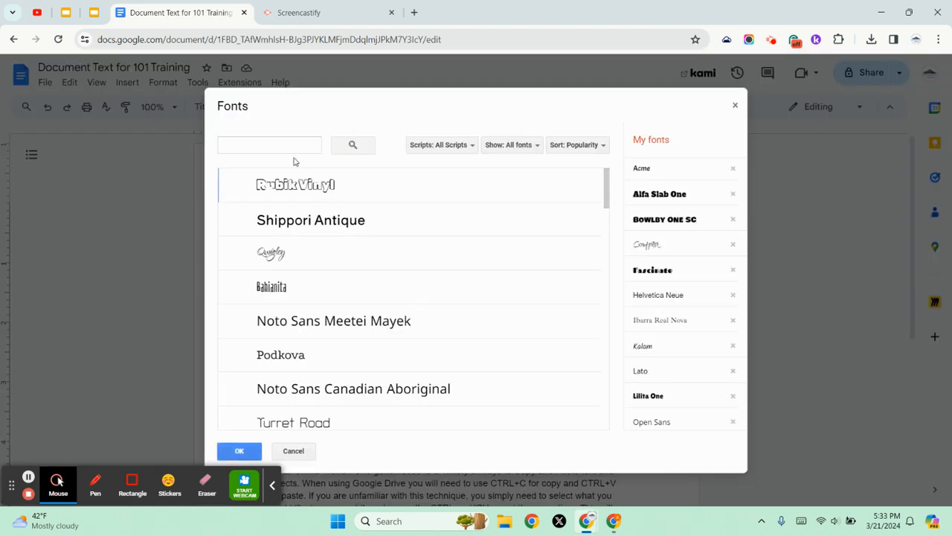
{"action": "left_click", "coordinate": [288, 144]}
{"action": "type", "text": "lexend"}
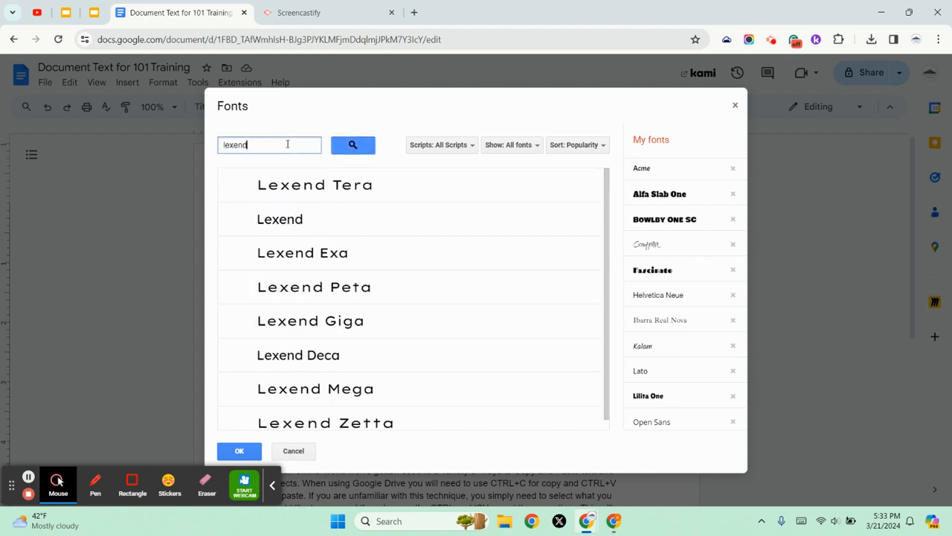
{"action": "left_click", "coordinate": [355, 227]}
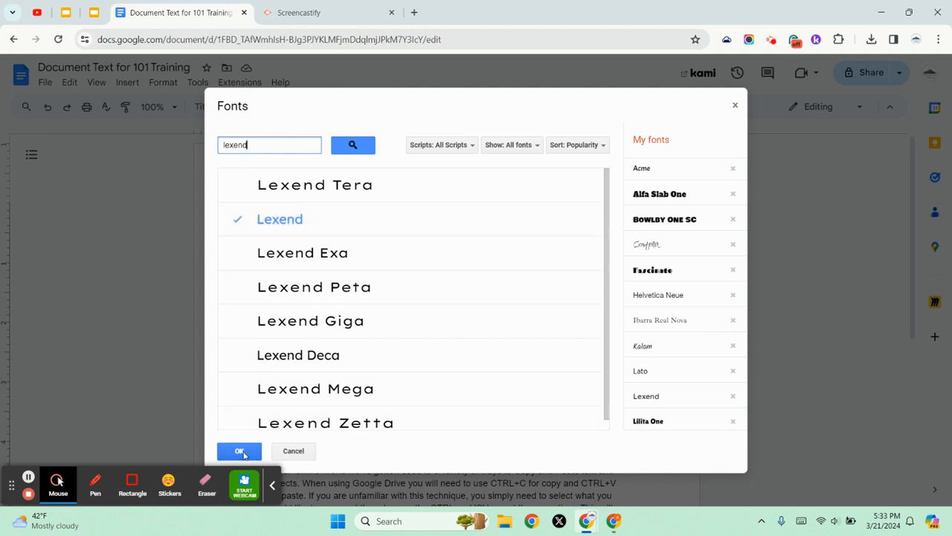
- Browse the additional fonts filtered to Handwriting and sorted by Trending
{"action": "left_click", "coordinate": [595, 146]}
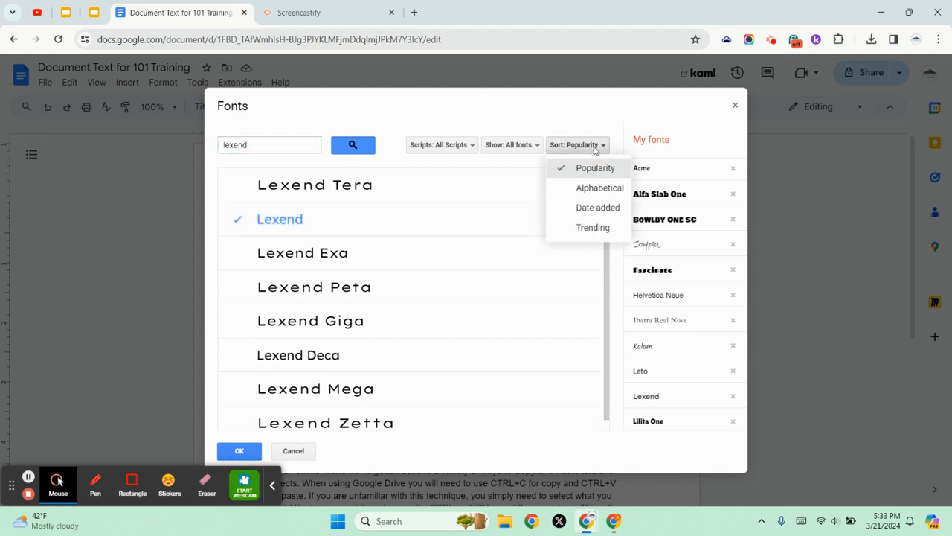
{"action": "left_click", "coordinate": [528, 146]}
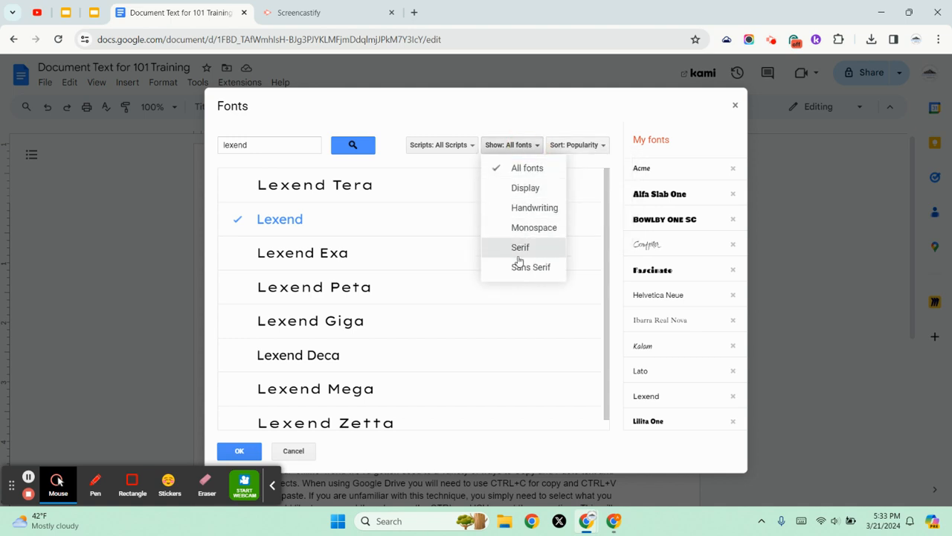
{"action": "left_click", "coordinate": [526, 209]}
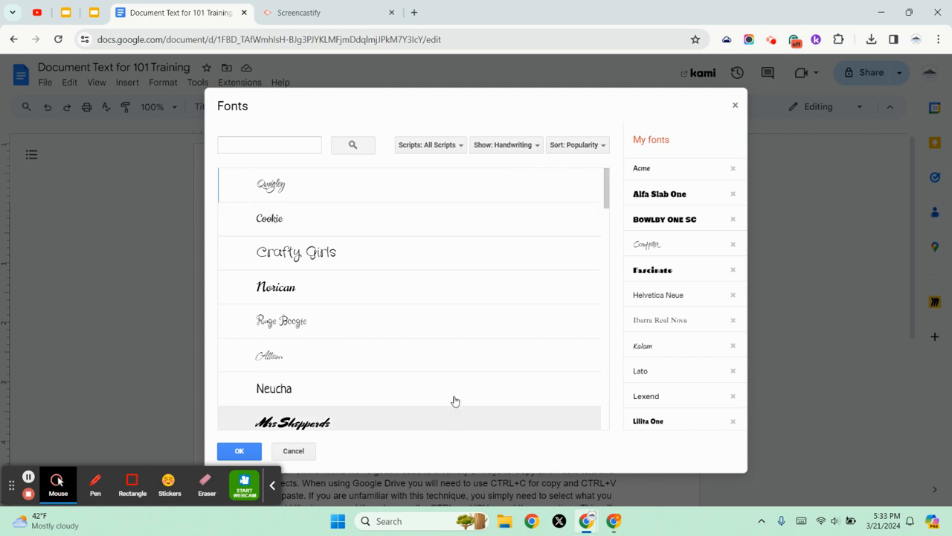
{"action": "scroll", "coordinate": [379, 308], "scroll_direction": "down", "scroll_amount": 10}
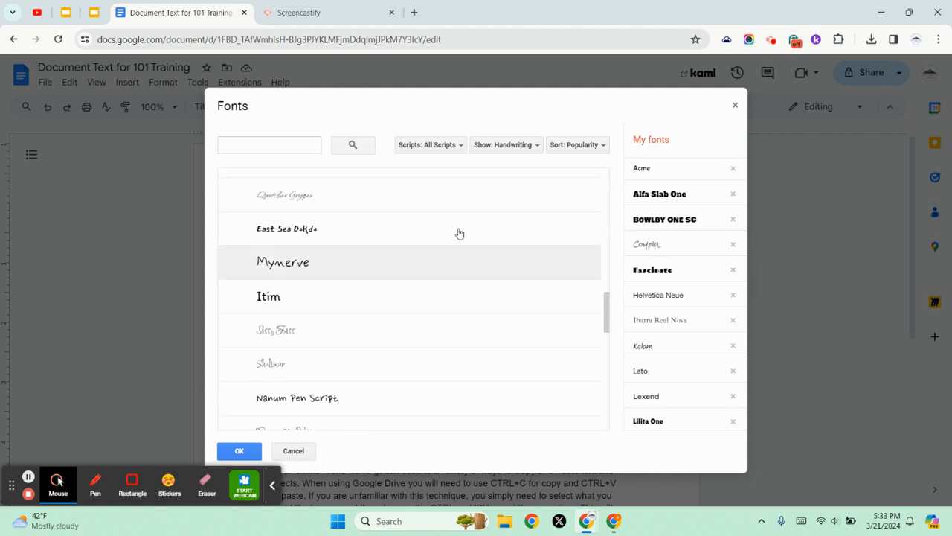
{"action": "left_click", "coordinate": [573, 148]}
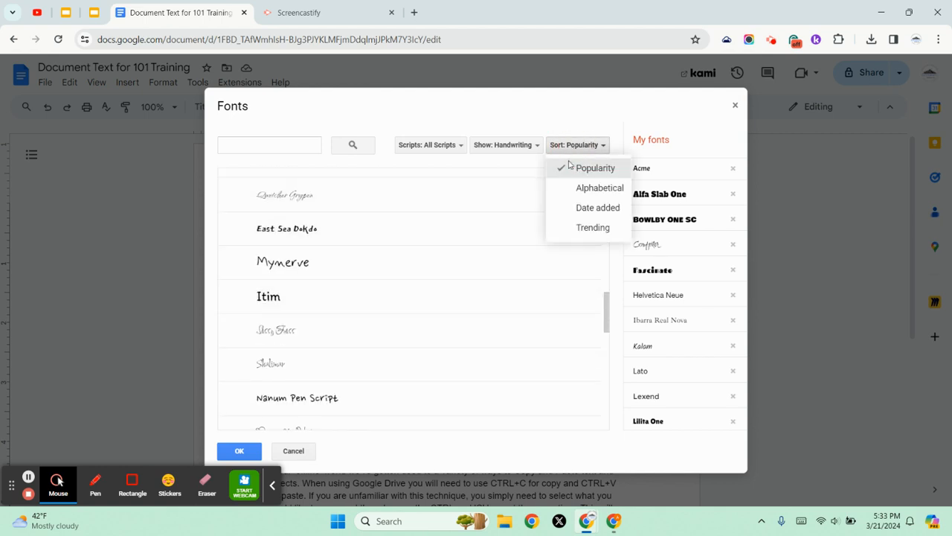
{"action": "left_click", "coordinate": [589, 228]}
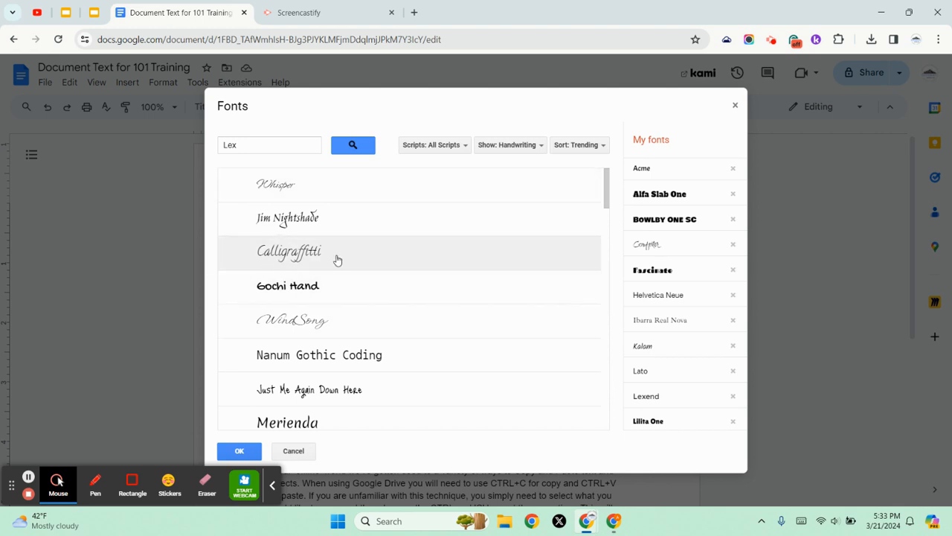
- Search the handwriting fonts for "Lexend" and reset the font filter to All fonts
{"action": "left_click", "coordinate": [256, 142]}
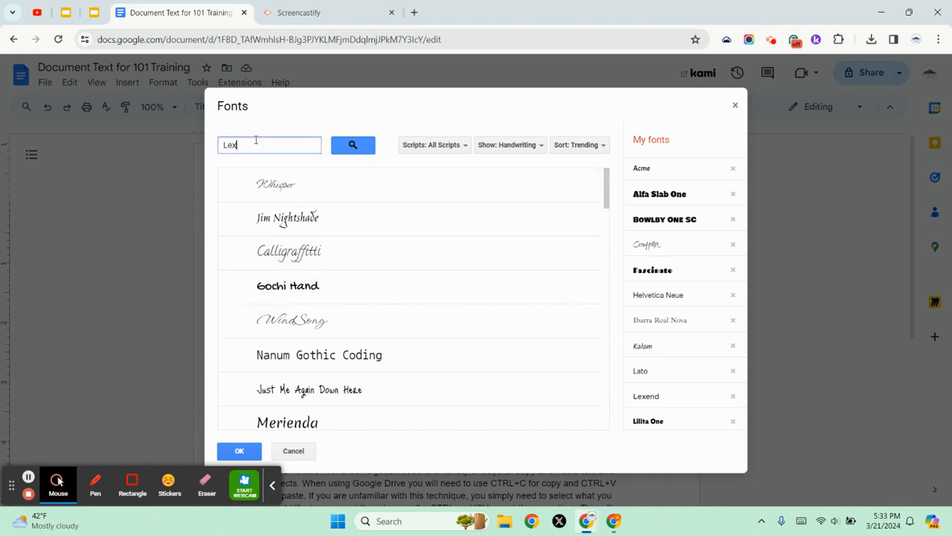
{"action": "type", "text": "end"}
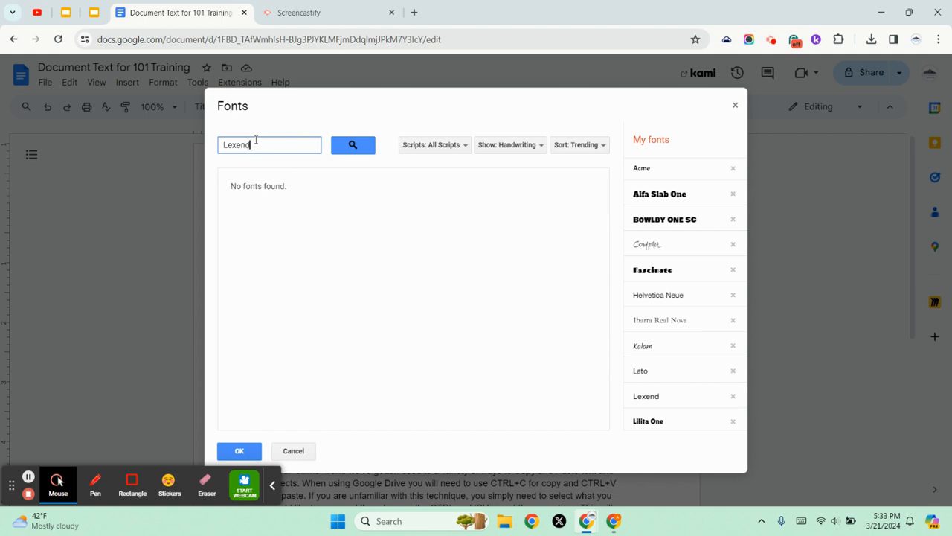
{"action": "left_click", "coordinate": [538, 145]}
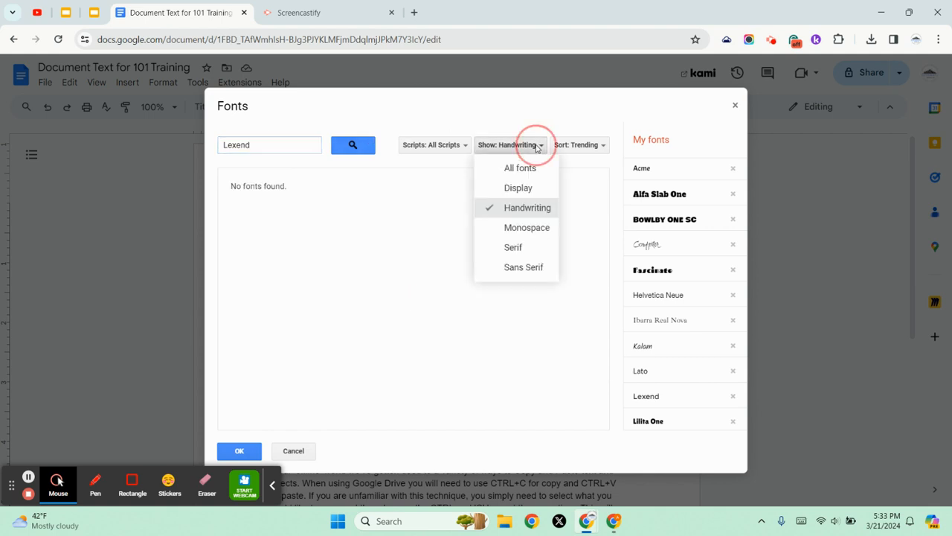
{"action": "left_click", "coordinate": [520, 168]}
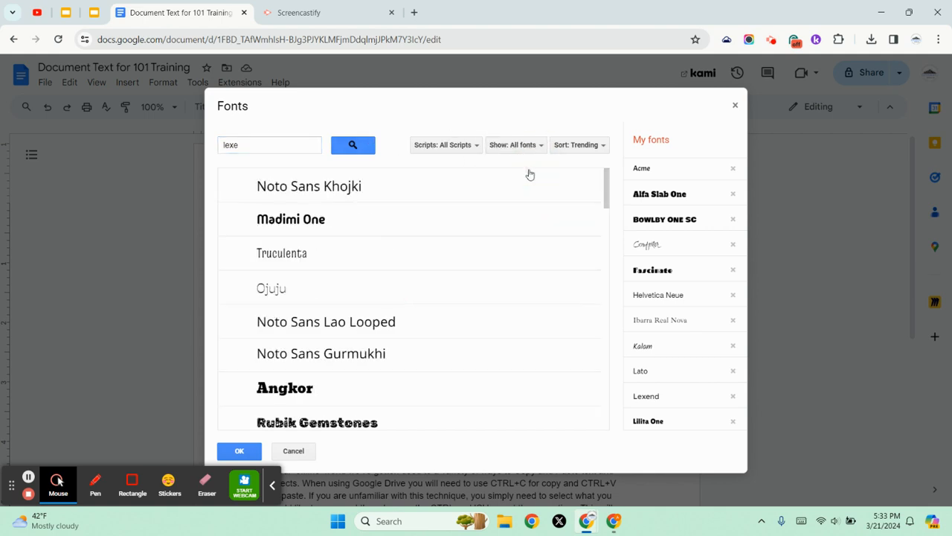
- Search all fonts for "lexend" and apply Lexend to the selected document title
{"action": "left_click", "coordinate": [265, 143]}
{"action": "type", "text": "nd"}
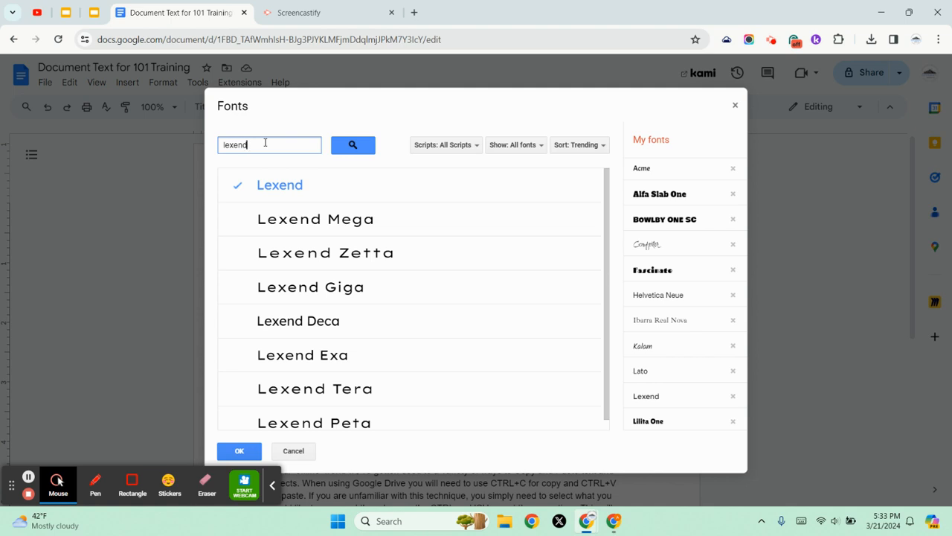
{"action": "left_click", "coordinate": [287, 184]}
{"action": "left_click", "coordinate": [286, 184]}
{"action": "left_click", "coordinate": [239, 450]}
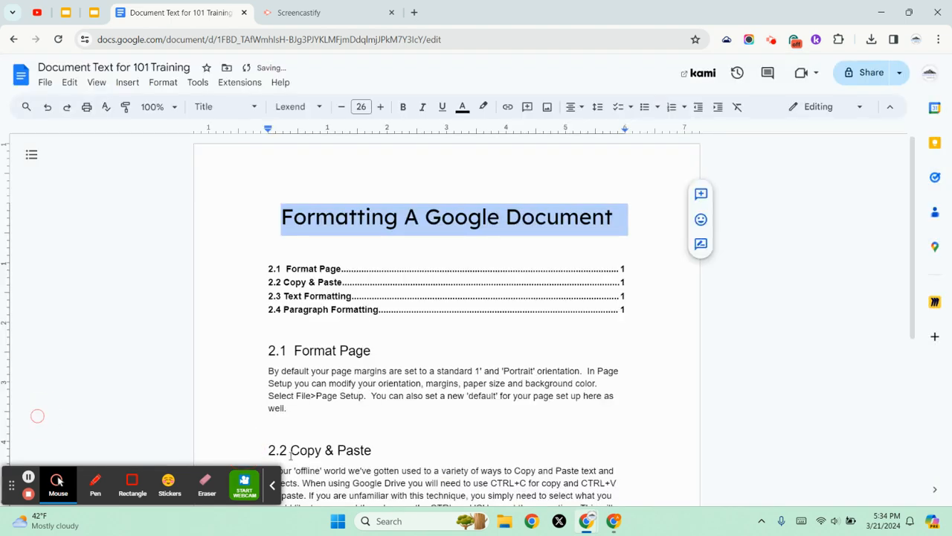
- Make the document title bold and update the Title style to match it
{"action": "left_click", "coordinate": [272, 485]}
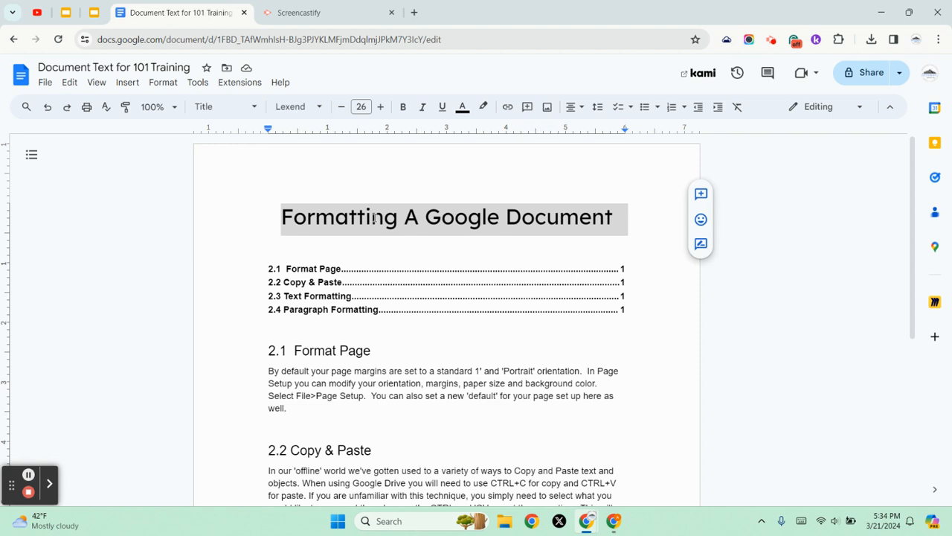
{"action": "left_click", "coordinate": [401, 107]}
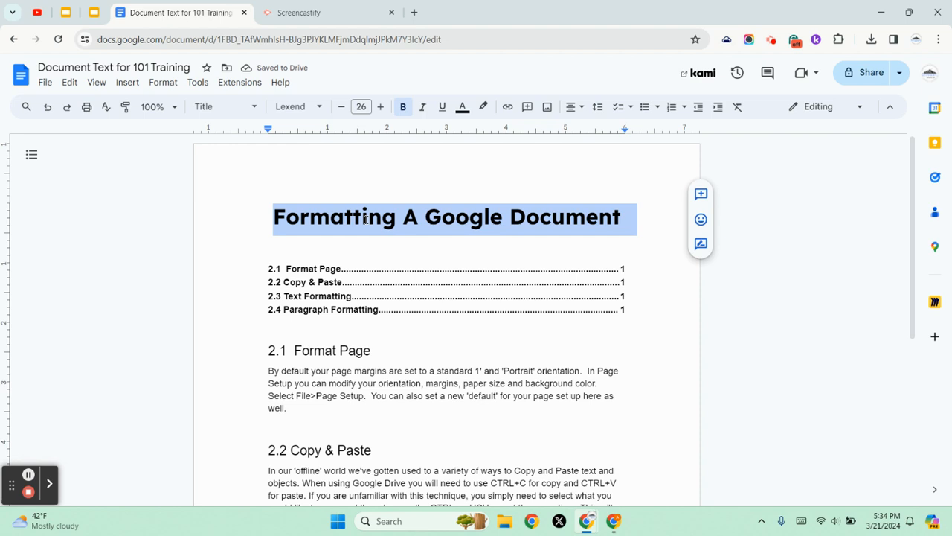
{"action": "left_click", "coordinate": [253, 107]}
{"action": "mouse_move", "coordinate": [247, 185]}
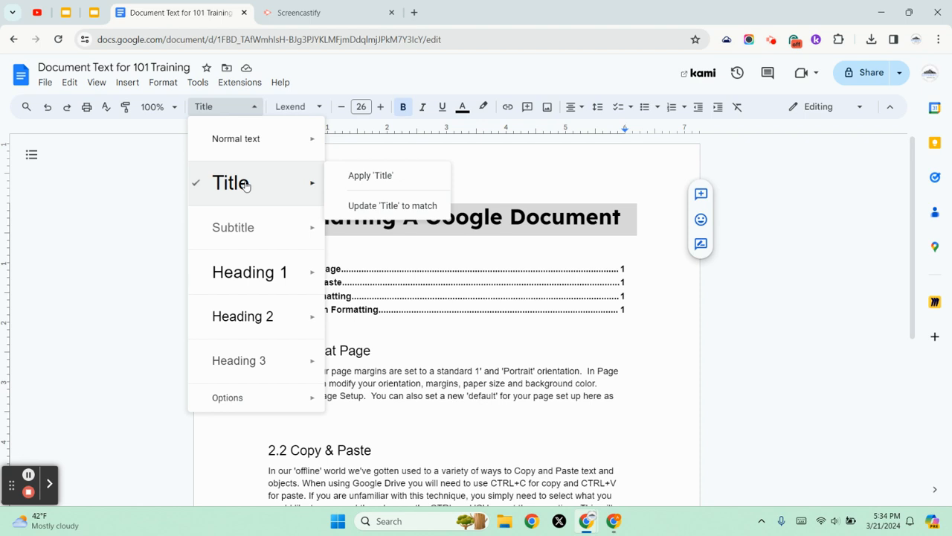
{"action": "left_click", "coordinate": [384, 208]}
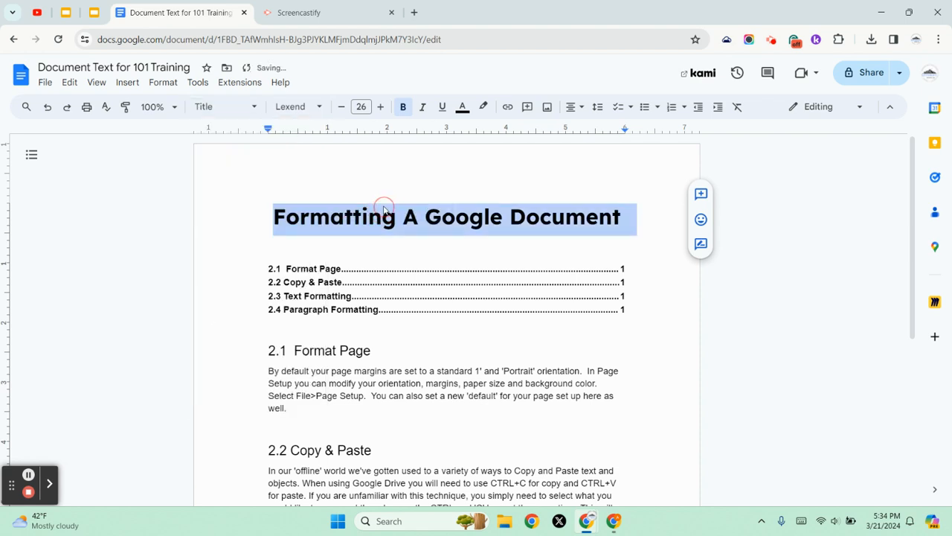
{"action": "left_click", "coordinate": [398, 281]}
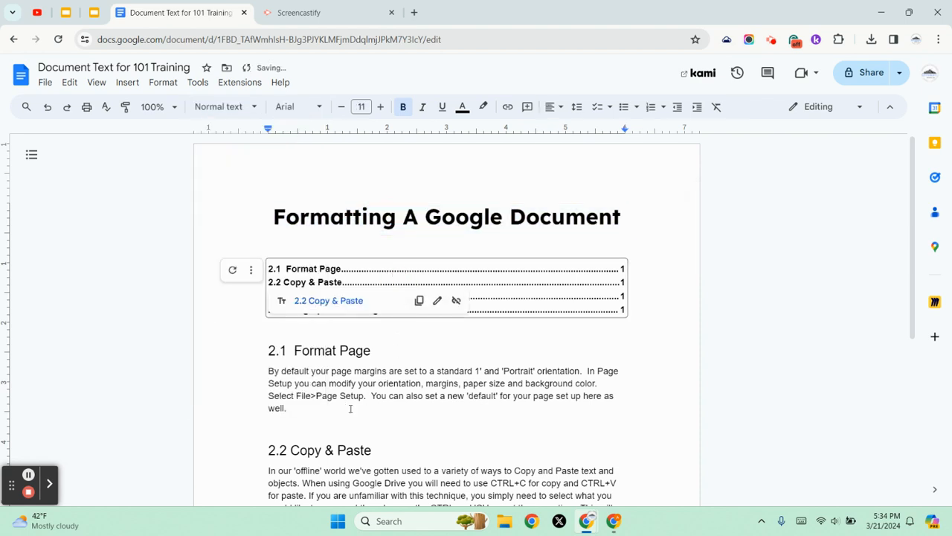
- Try the updated Title style on the "2.1 Format Page" heading and undo it
{"action": "left_click_drag", "start_coordinate": [387, 360], "coordinate": [223, 357]}
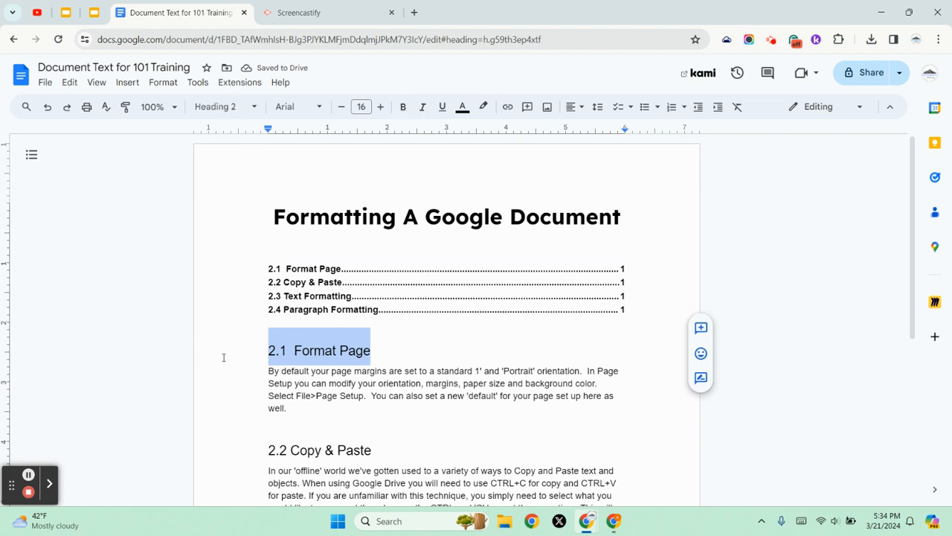
{"action": "left_click", "coordinate": [224, 106]}
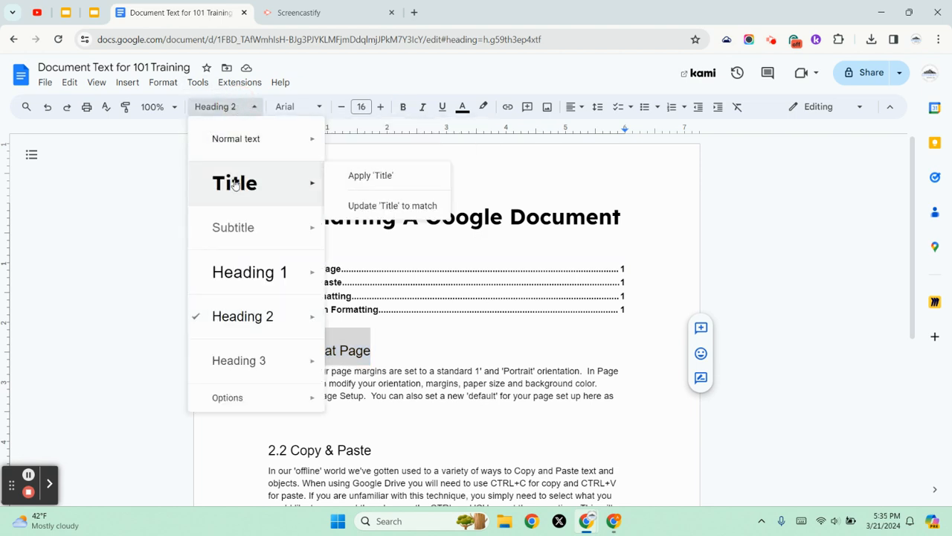
{"action": "left_click", "coordinate": [235, 179]}
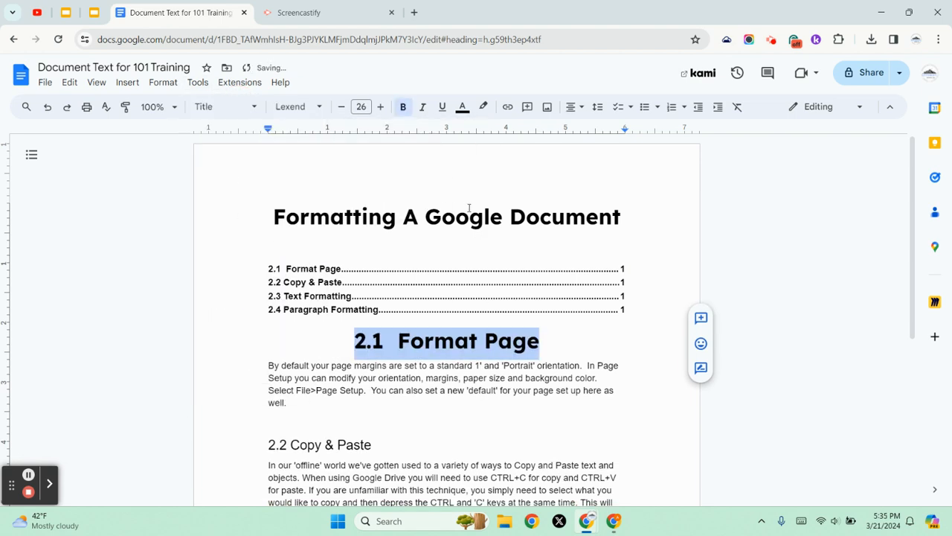
{"action": "left_click", "coordinate": [46, 108]}
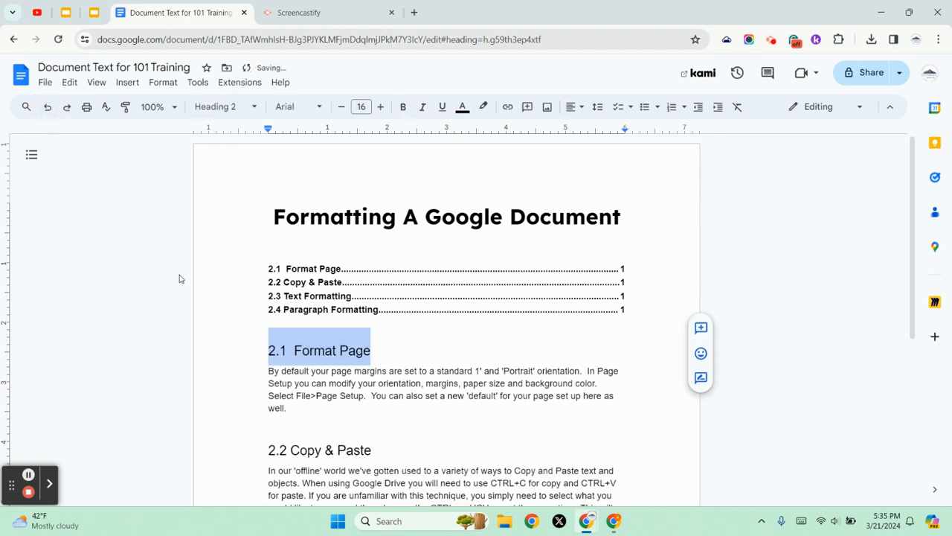
{"action": "left_click", "coordinate": [431, 353]}
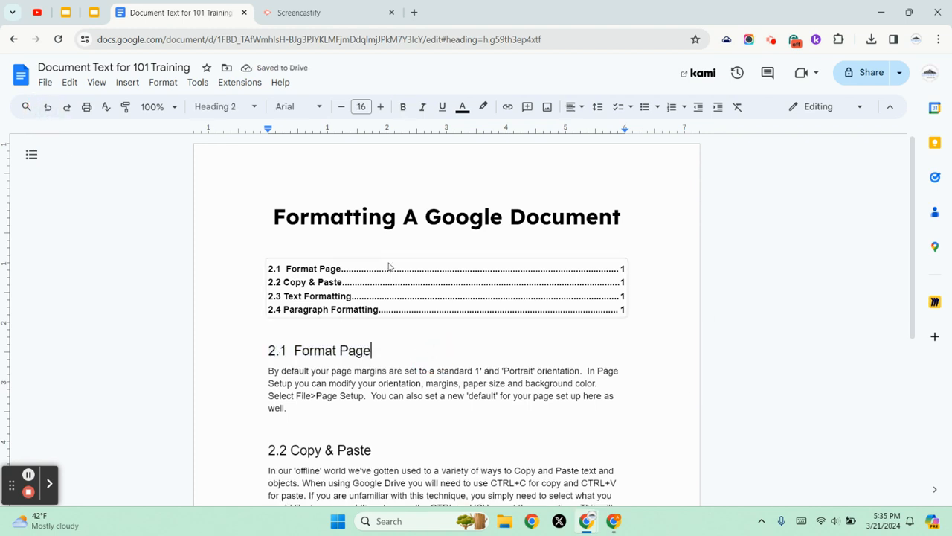
- Save the document's current paragraph styles as the default styles
{"action": "left_click", "coordinate": [248, 106]}
{"action": "mouse_move", "coordinate": [247, 398]}
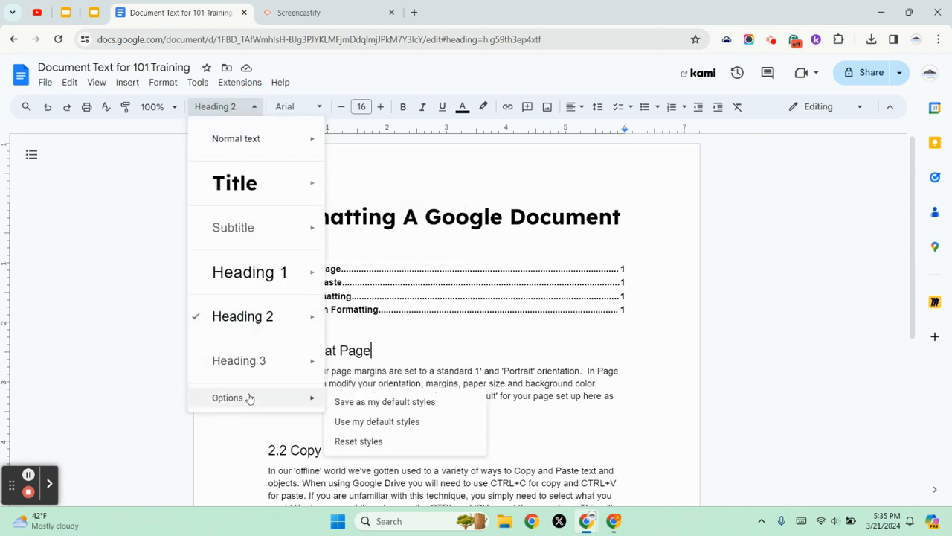
{"action": "left_click", "coordinate": [405, 403]}
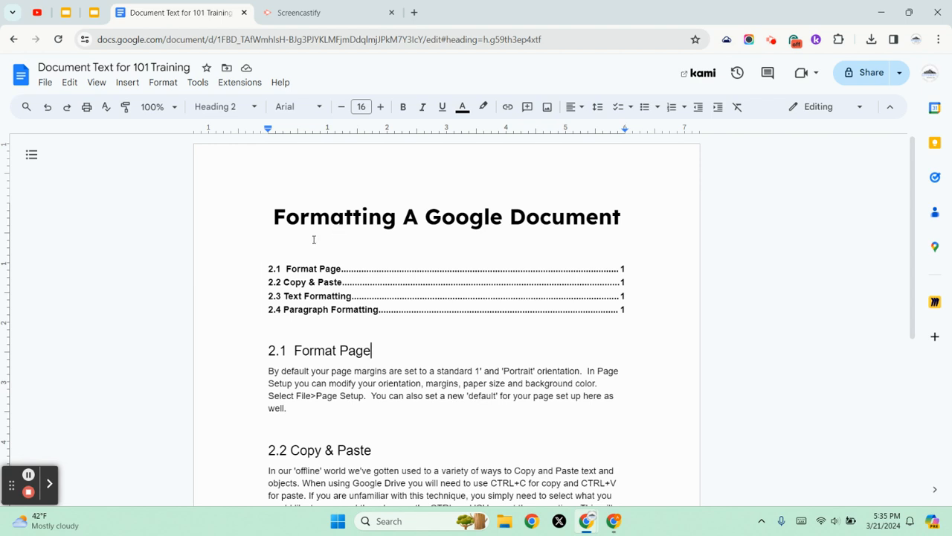
- Change the font of the body paragraph under "2.1 Format Page" to Lato
{"action": "left_click", "coordinate": [297, 408]}
{"action": "left_click_drag", "start_coordinate": [298, 408], "coordinate": [238, 370]}
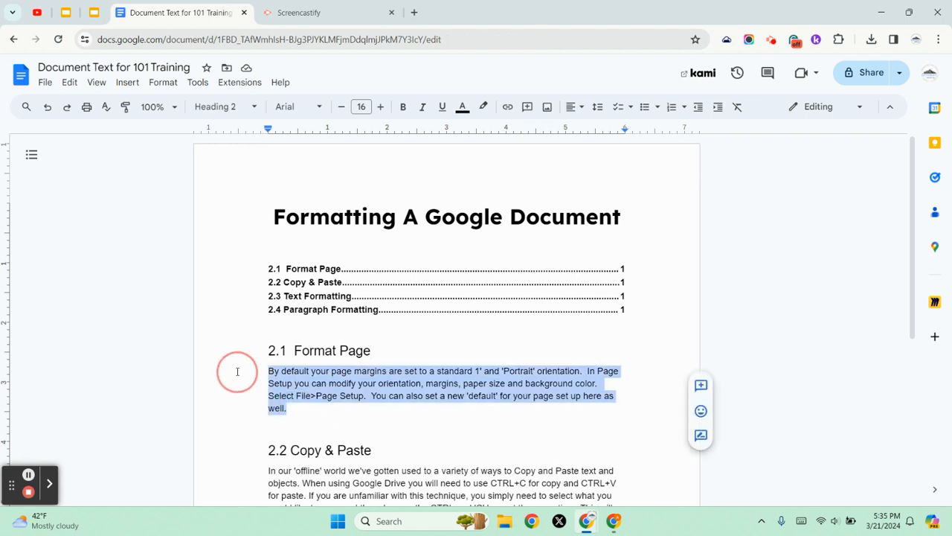
{"action": "left_click", "coordinate": [311, 112]}
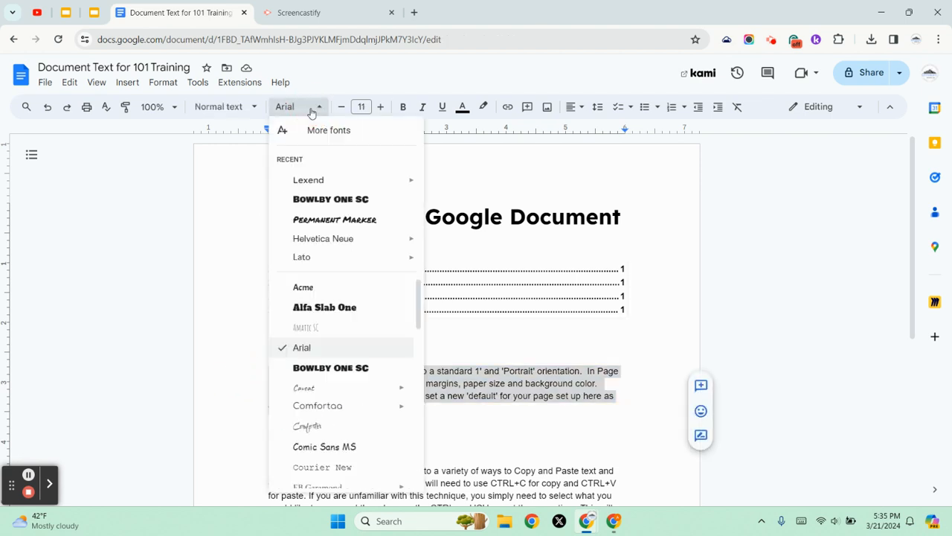
{"action": "left_click", "coordinate": [298, 257]}
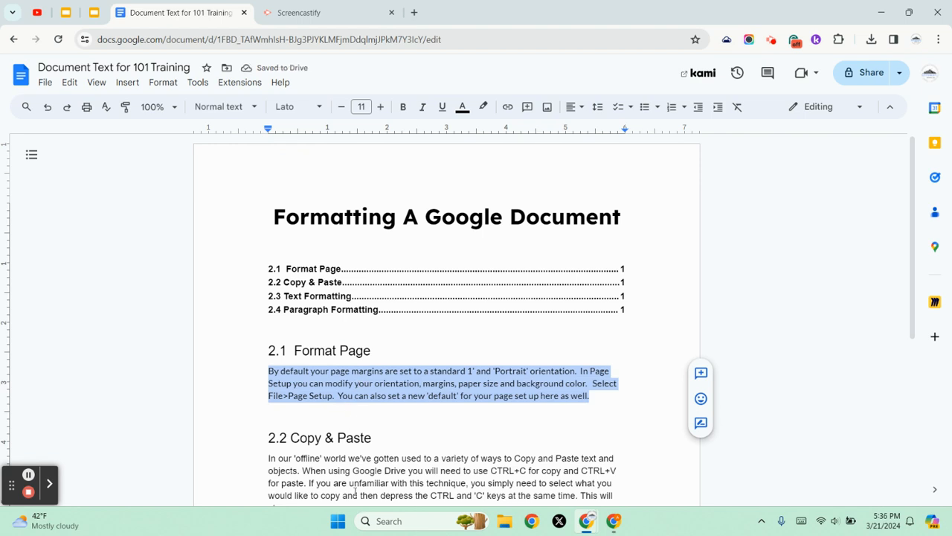
{"action": "left_click", "coordinate": [354, 485]}
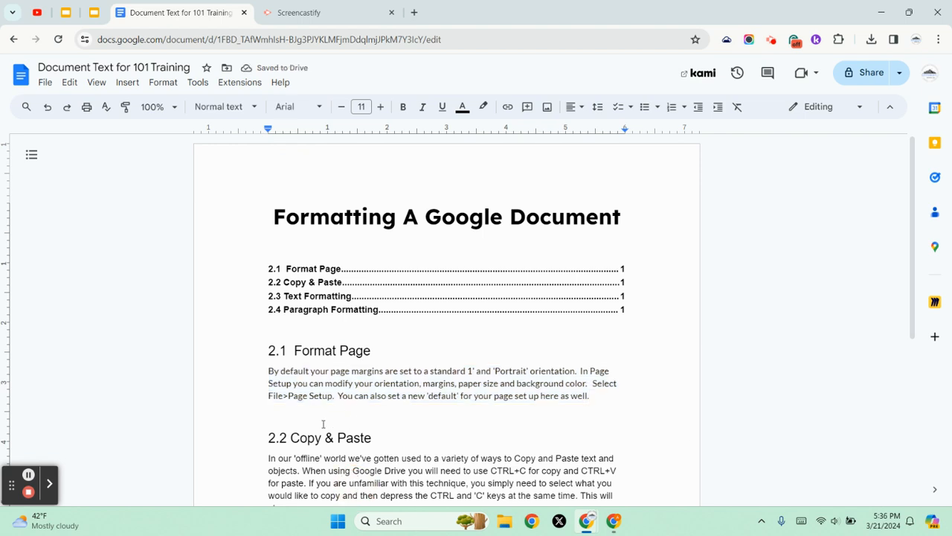
- Update the Normal text style to match the Lato paragraph under "2.1 Format Page" and check the document's body text
{"action": "left_click", "coordinate": [282, 377]}
{"action": "left_click", "coordinate": [328, 372]}
{"action": "left_click_drag", "start_coordinate": [268, 371], "coordinate": [597, 394]}
{"action": "left_click", "coordinate": [218, 106]}
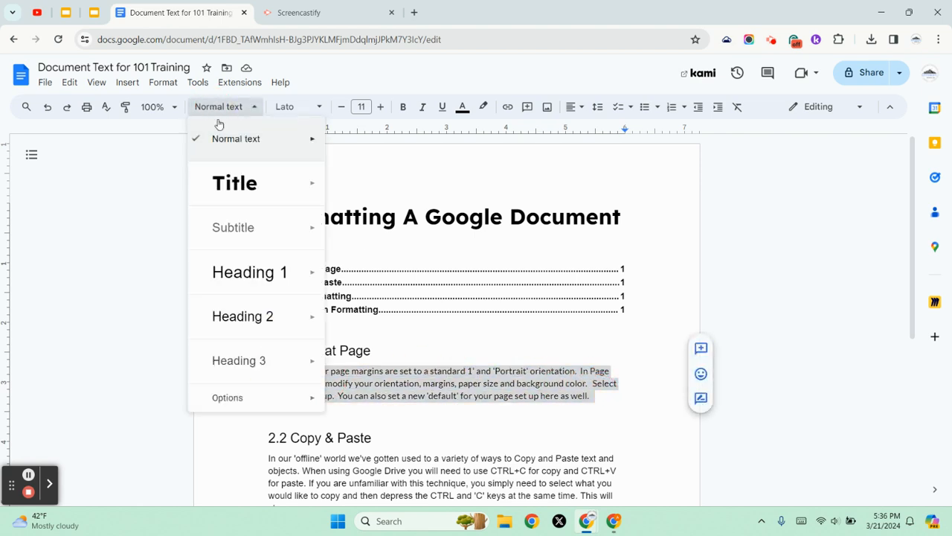
{"action": "mouse_move", "coordinate": [250, 140]}
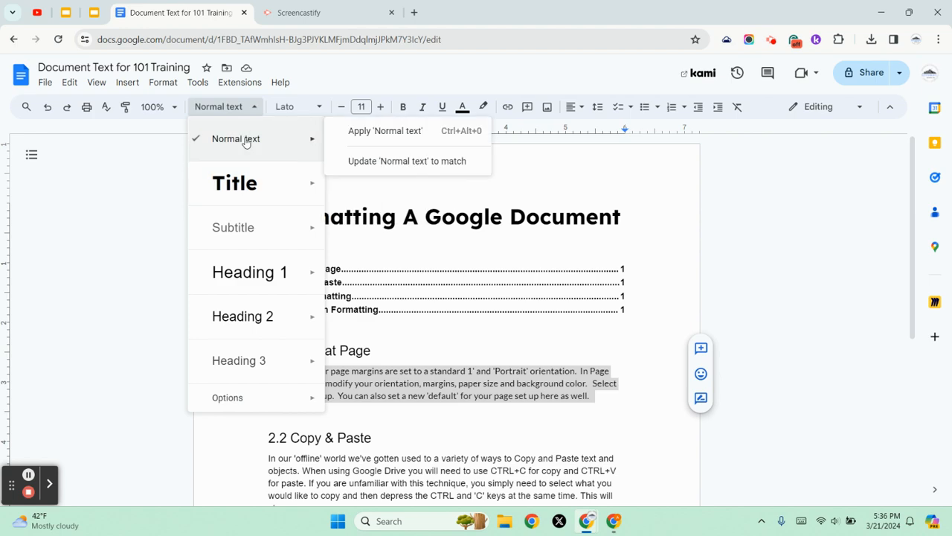
{"action": "left_click", "coordinate": [392, 163]}
{"action": "scroll", "coordinate": [446, 417], "scroll_direction": "down", "scroll_amount": 2}
{"action": "scroll", "coordinate": [416, 417], "scroll_direction": "down", "scroll_amount": 3}
{"action": "scroll", "coordinate": [418, 435], "scroll_direction": "up", "scroll_amount": 5}
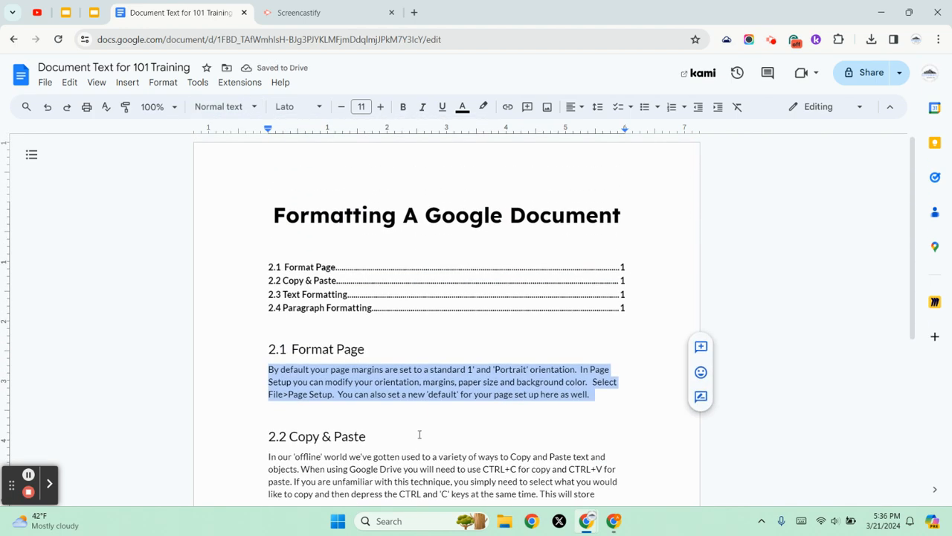
{"action": "left_click", "coordinate": [218, 107]}
{"action": "mouse_move", "coordinate": [235, 382]}
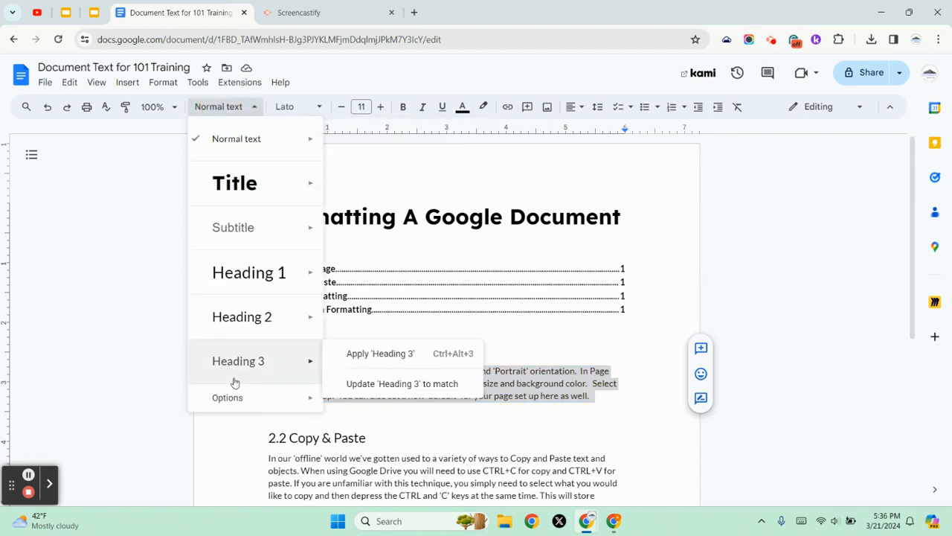
{"action": "left_click", "coordinate": [457, 282]}
{"action": "left_click", "coordinate": [444, 227]}
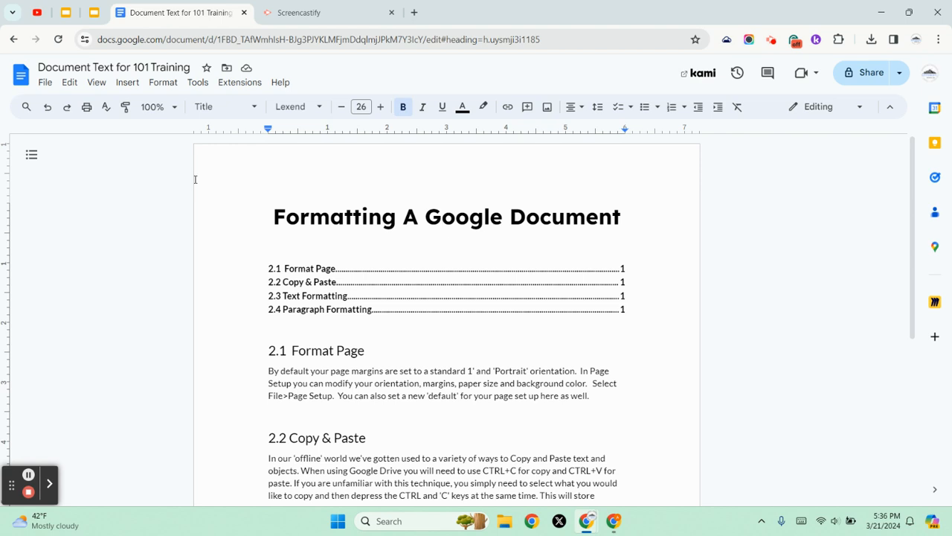
{"action": "left_click", "coordinate": [253, 104]}
{"action": "mouse_move", "coordinate": [240, 134]}
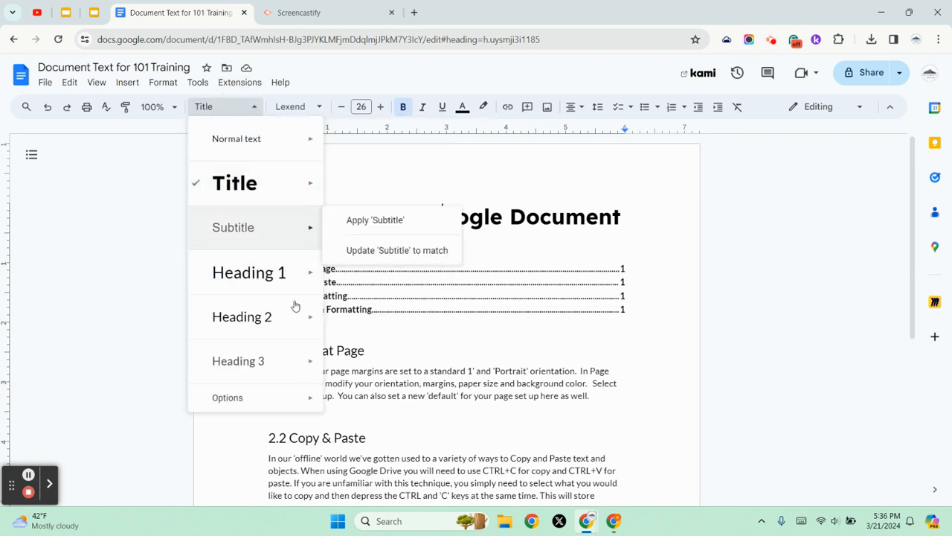
{"action": "left_click", "coordinate": [513, 252]}
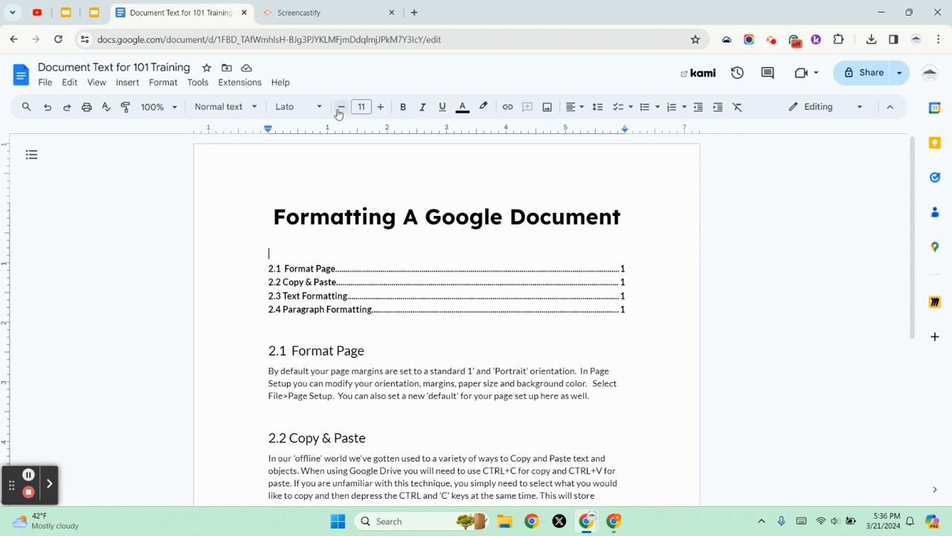